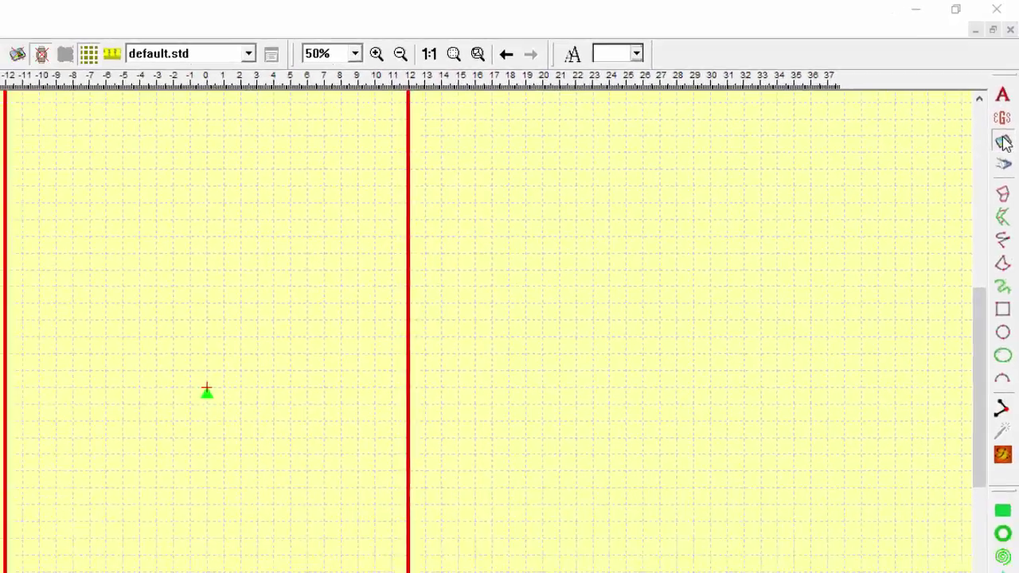
Choose the butterfly graphic 1.jpg from the Gens Emb Library images folder for insertion into the design
{"action": "left_click", "coordinate": [999, 185]}
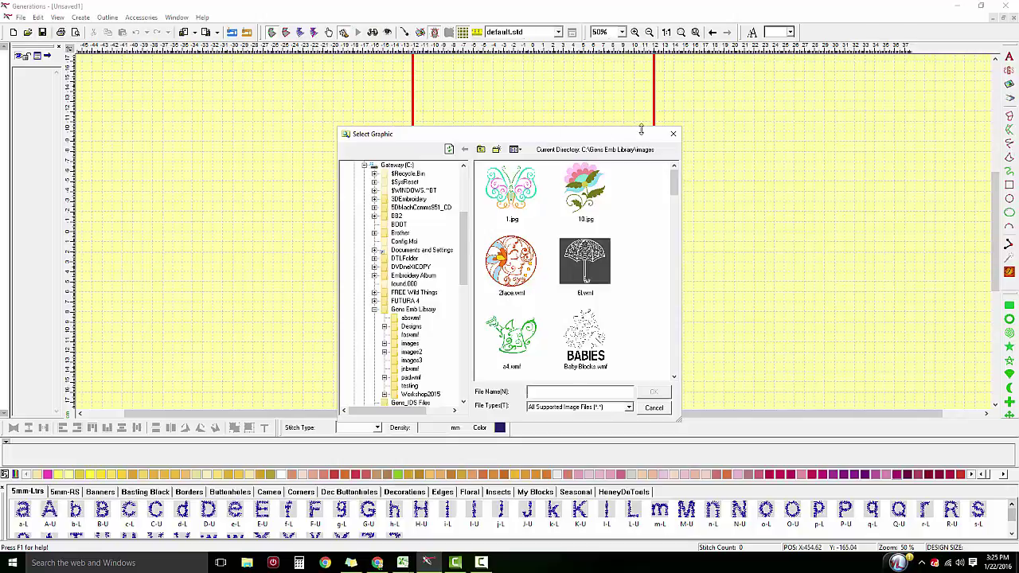
{"action": "left_click", "coordinate": [674, 134]}
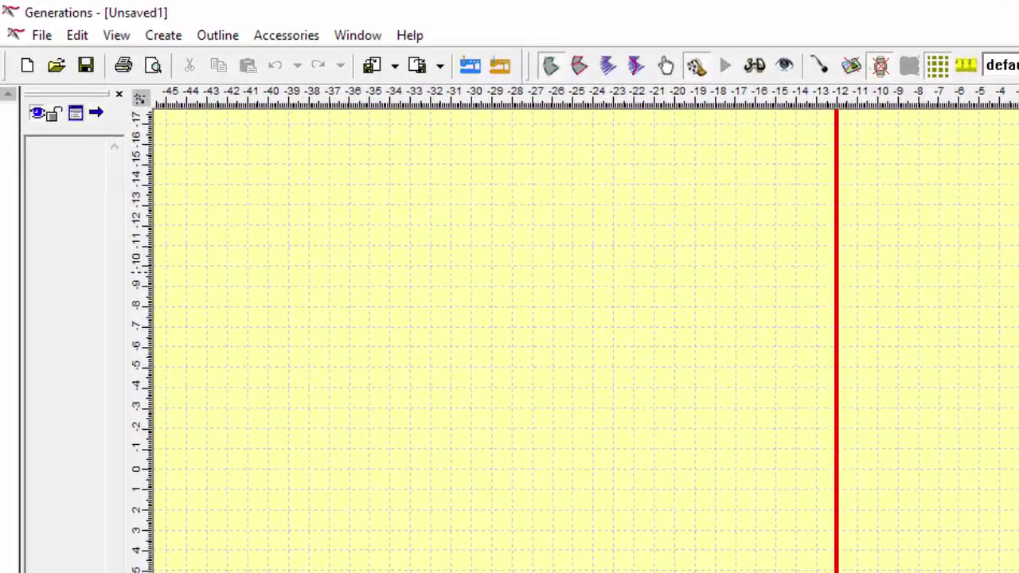
{"action": "left_click", "coordinate": [167, 39]}
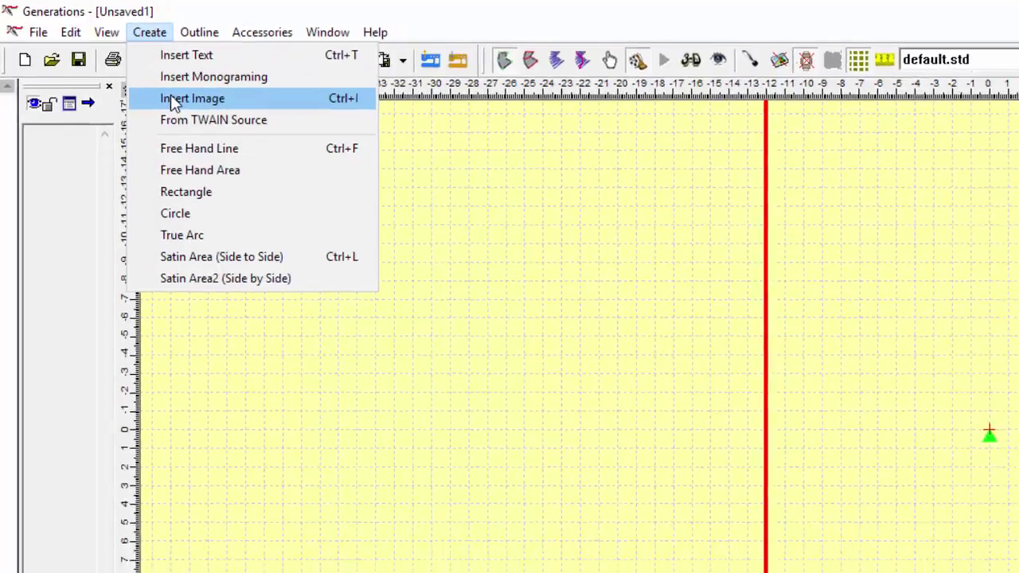
{"action": "left_click", "coordinate": [172, 98]}
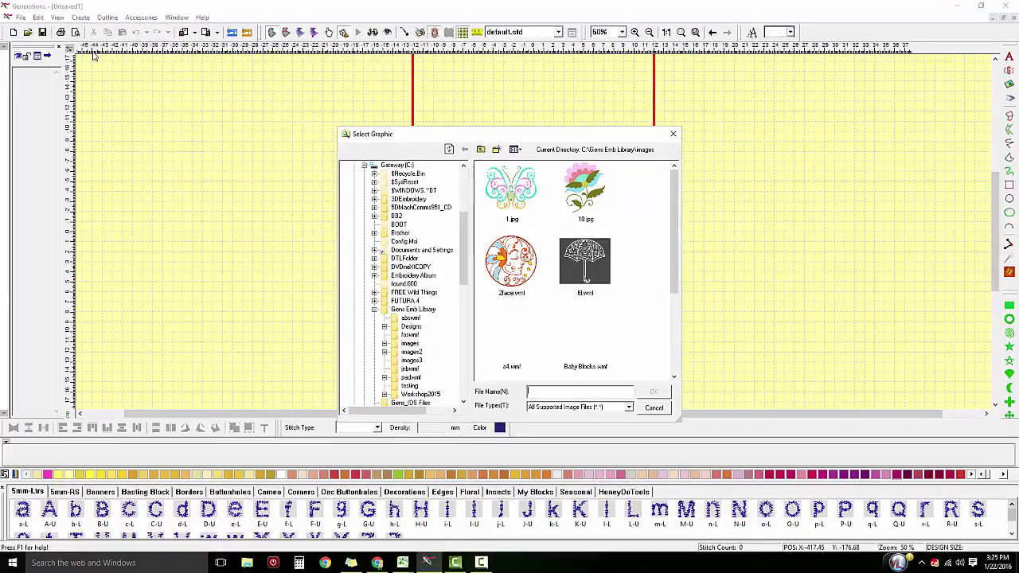
{"action": "left_click_drag", "start_coordinate": [480, 139], "coordinate": [476, 100]}
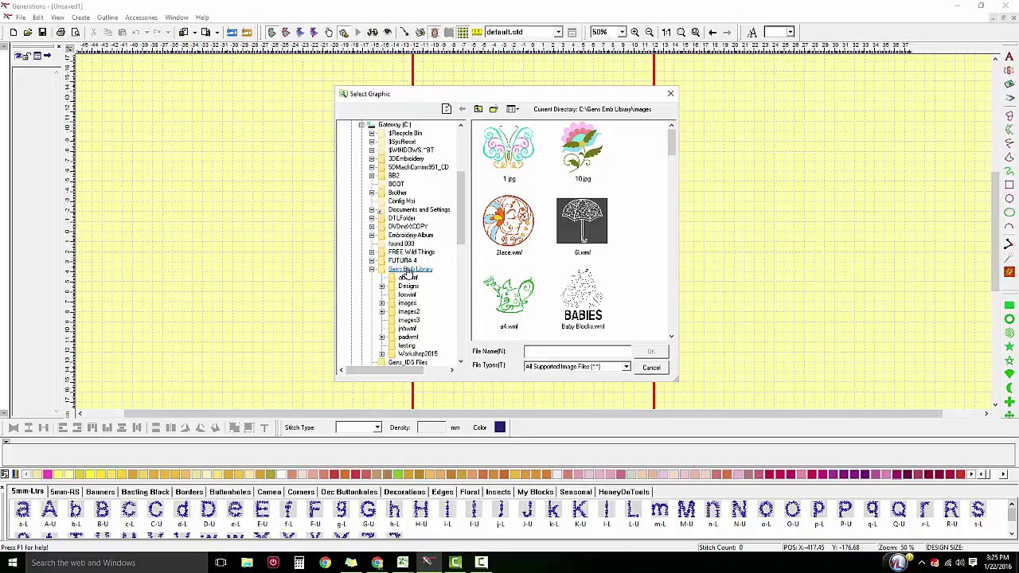
{"action": "left_click", "coordinate": [519, 163]}
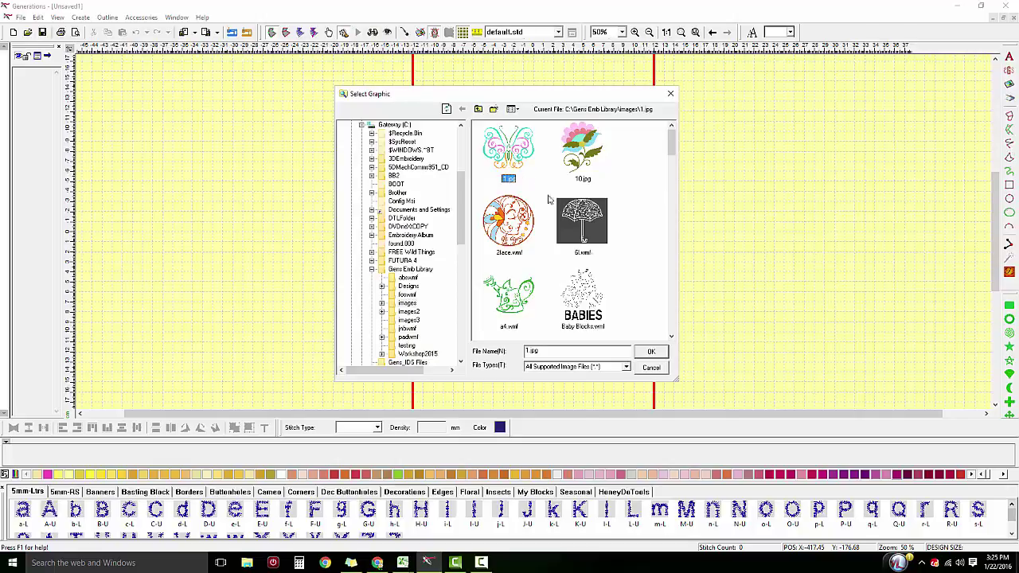
{"action": "left_click", "coordinate": [657, 353]}
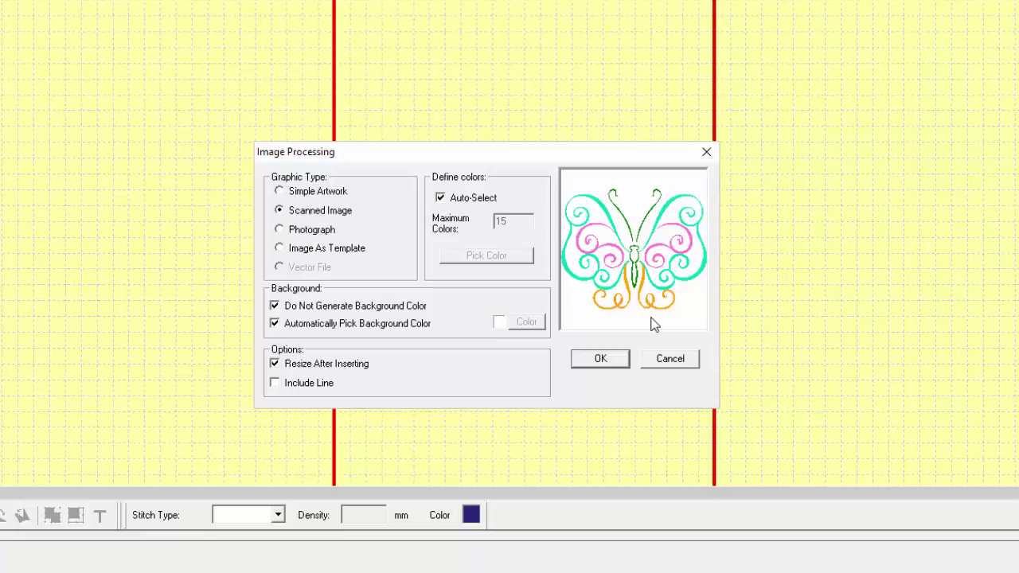
Set the butterfly's graphic type to Simple Artwork and turn off Auto-Select for its colors
{"action": "left_click", "coordinate": [279, 248]}
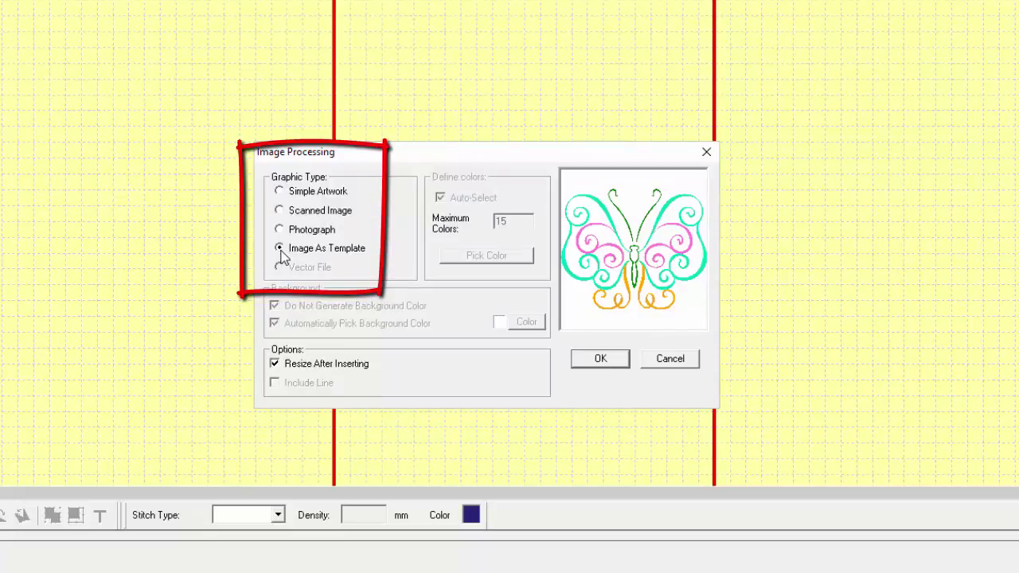
{"action": "left_click", "coordinate": [280, 191]}
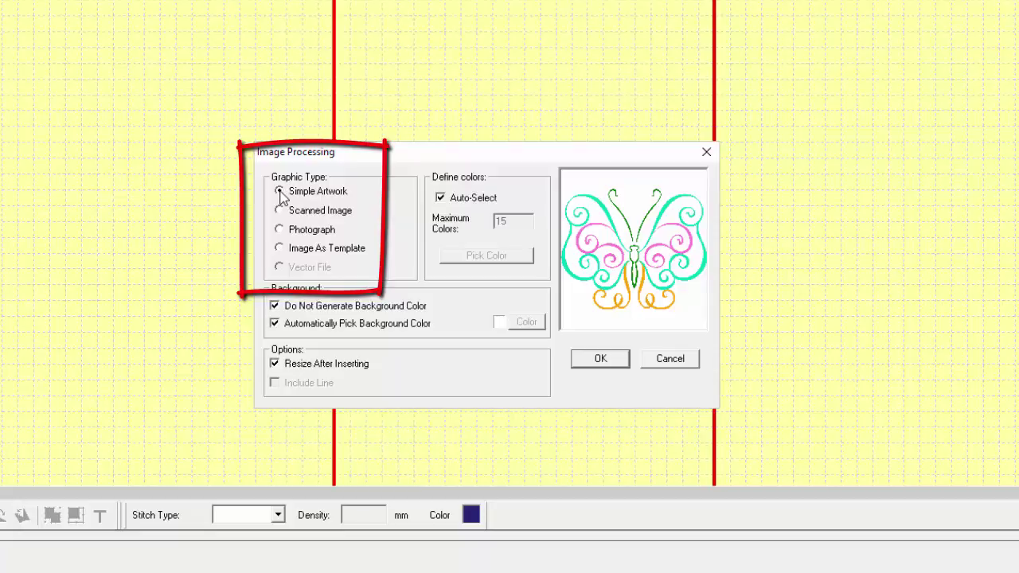
{"action": "left_click", "coordinate": [440, 198]}
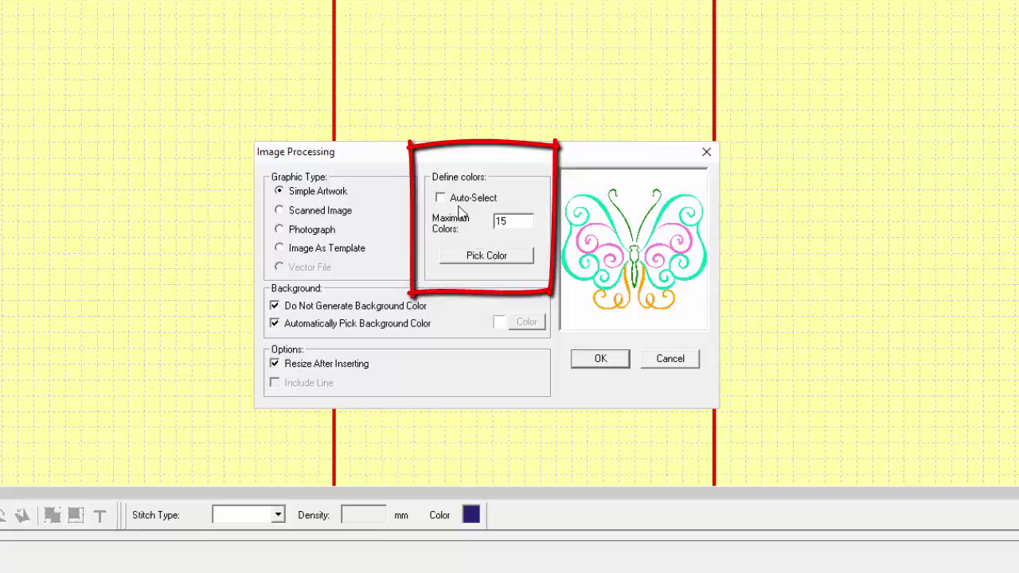
Sample the white background, the teal wing outline and the pink swirl as colors for the butterfly artwork
{"action": "left_click", "coordinate": [483, 259]}
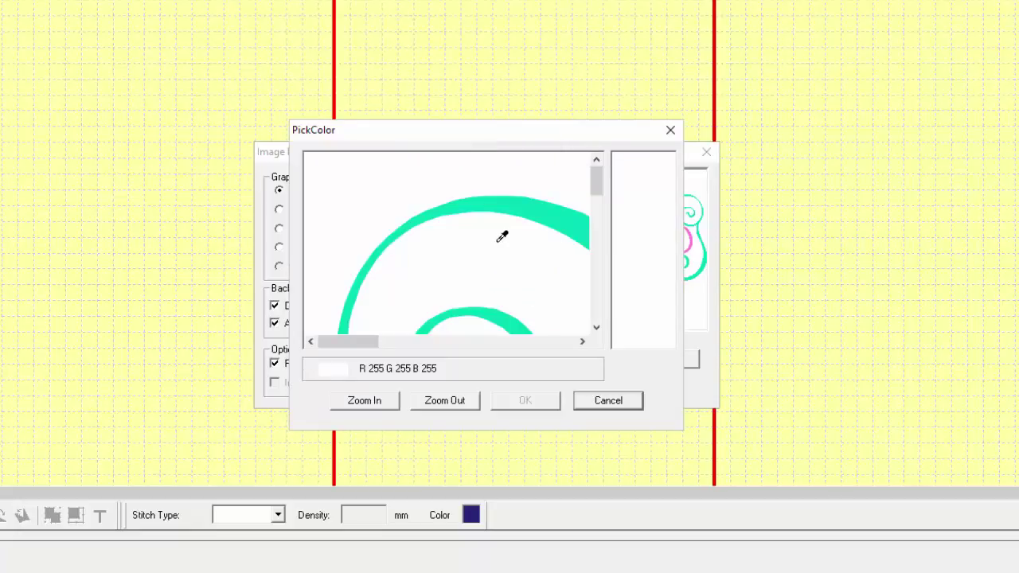
{"action": "left_click", "coordinate": [396, 176]}
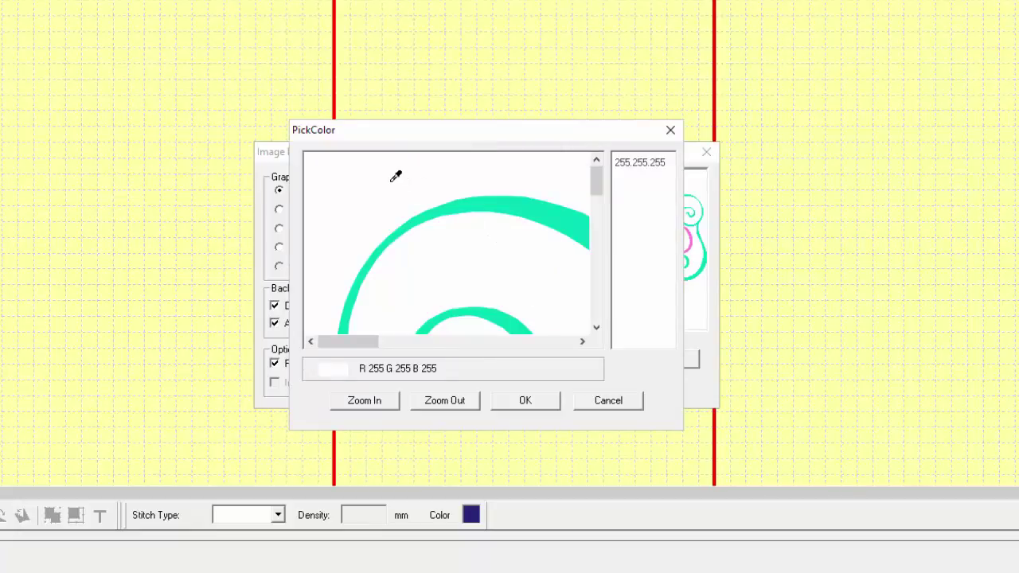
{"action": "left_click", "coordinate": [524, 202]}
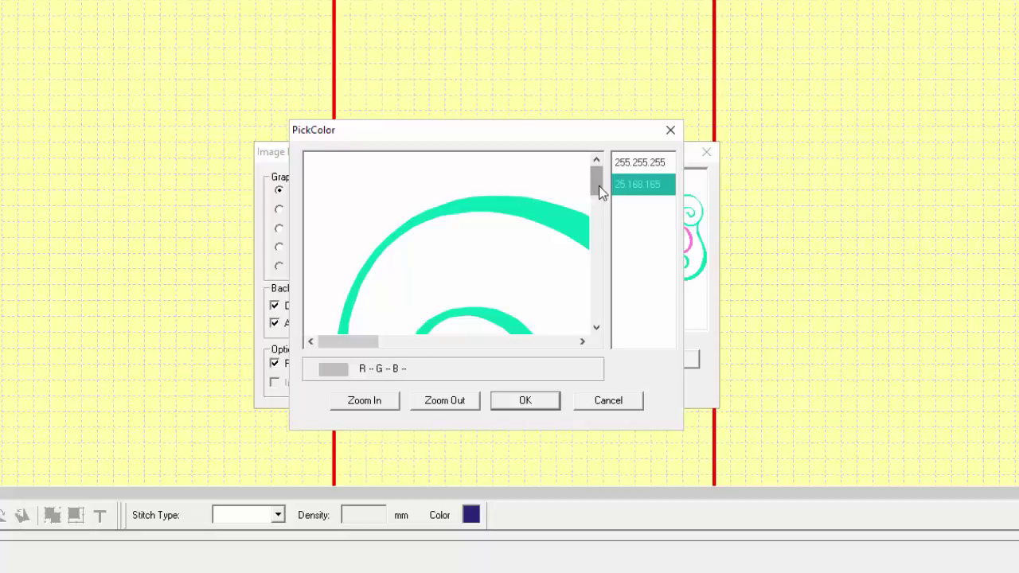
{"action": "left_click_drag", "start_coordinate": [598, 185], "coordinate": [609, 231]}
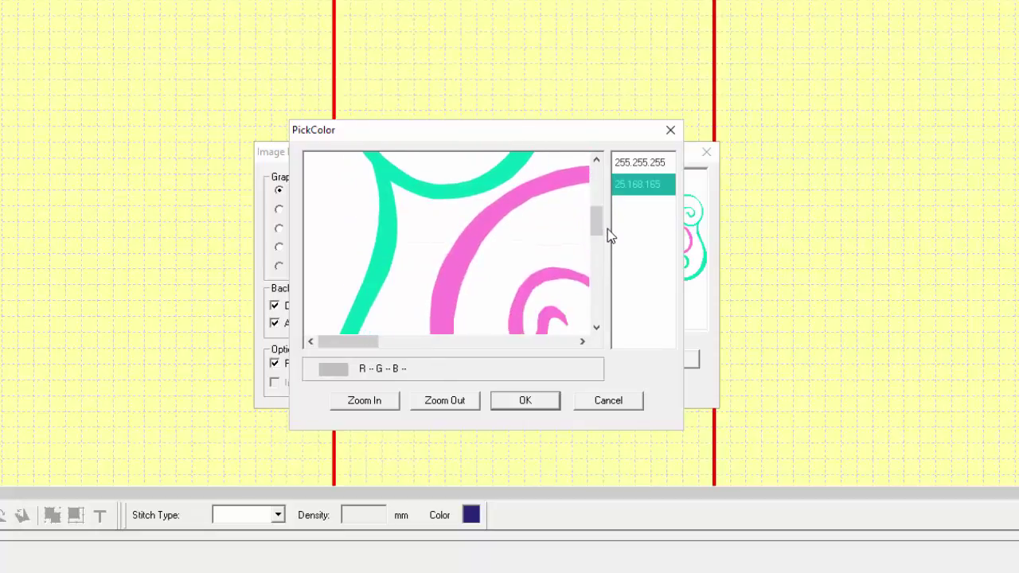
{"action": "left_click_drag", "start_coordinate": [359, 347], "coordinate": [383, 343]}
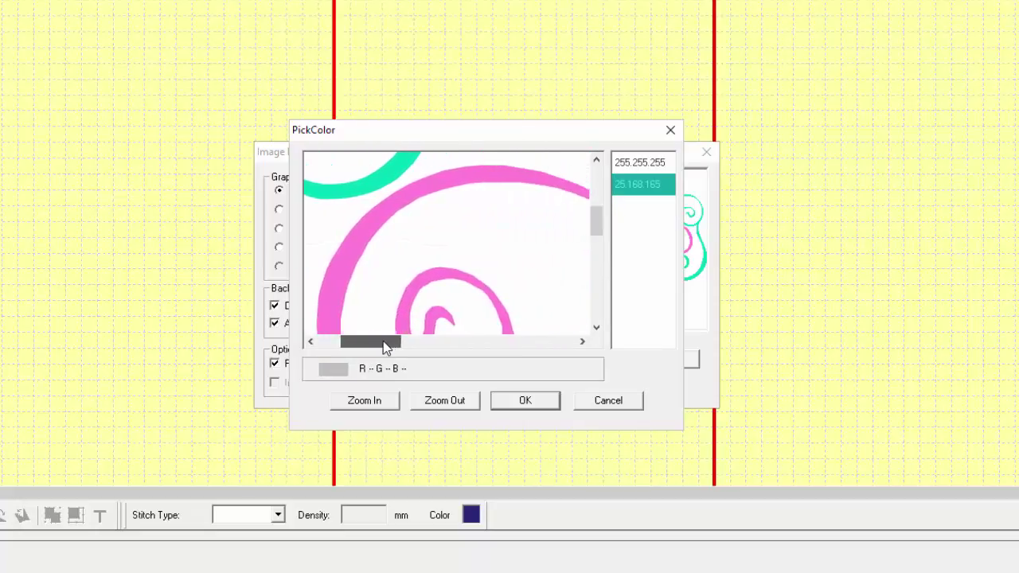
{"action": "left_click", "coordinate": [398, 201]}
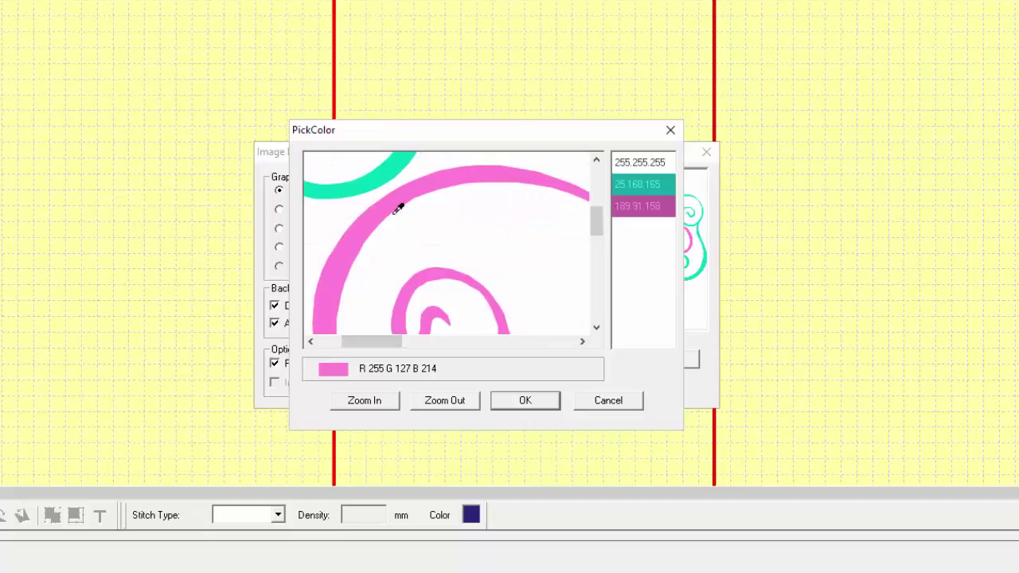
Add the green of the butterfly's body and the orange of its lower wings to the picked colors, and accept the color list
{"action": "left_click", "coordinate": [463, 402]}
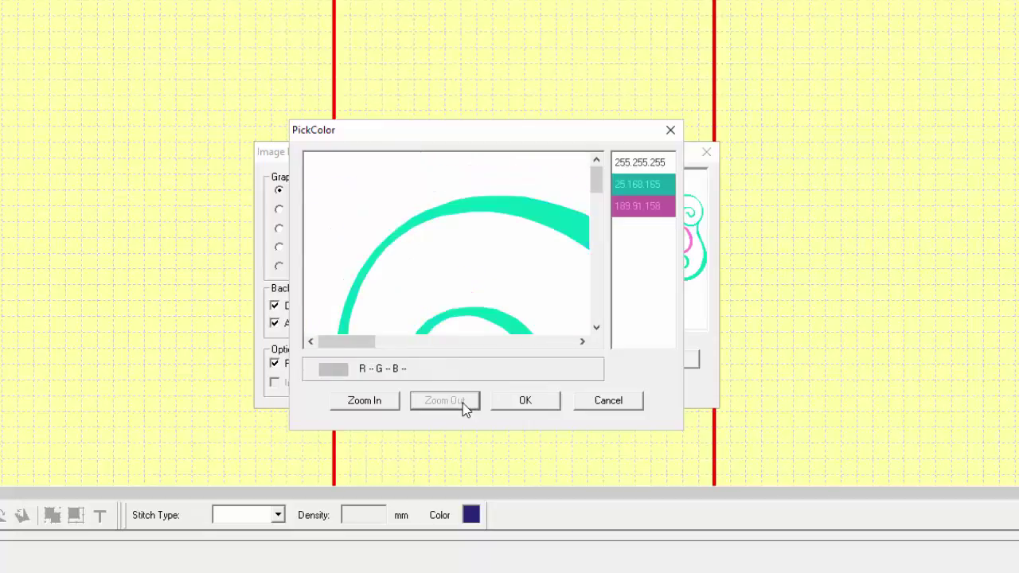
{"action": "left_click", "coordinate": [601, 203]}
{"action": "left_click_drag", "start_coordinate": [600, 203], "coordinate": [597, 246]}
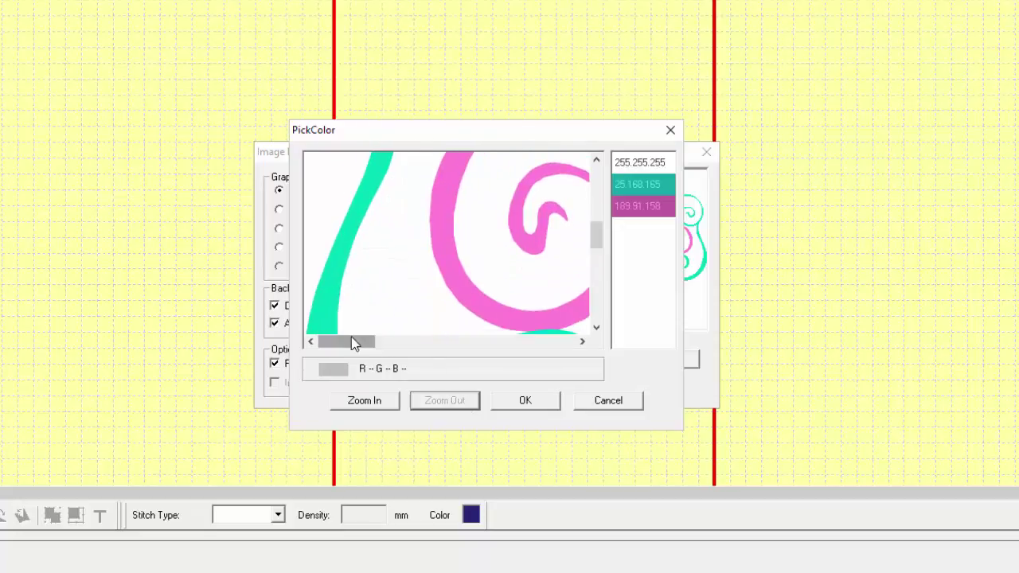
{"action": "left_click_drag", "start_coordinate": [352, 343], "coordinate": [446, 343]}
{"action": "left_click", "coordinate": [486, 255]}
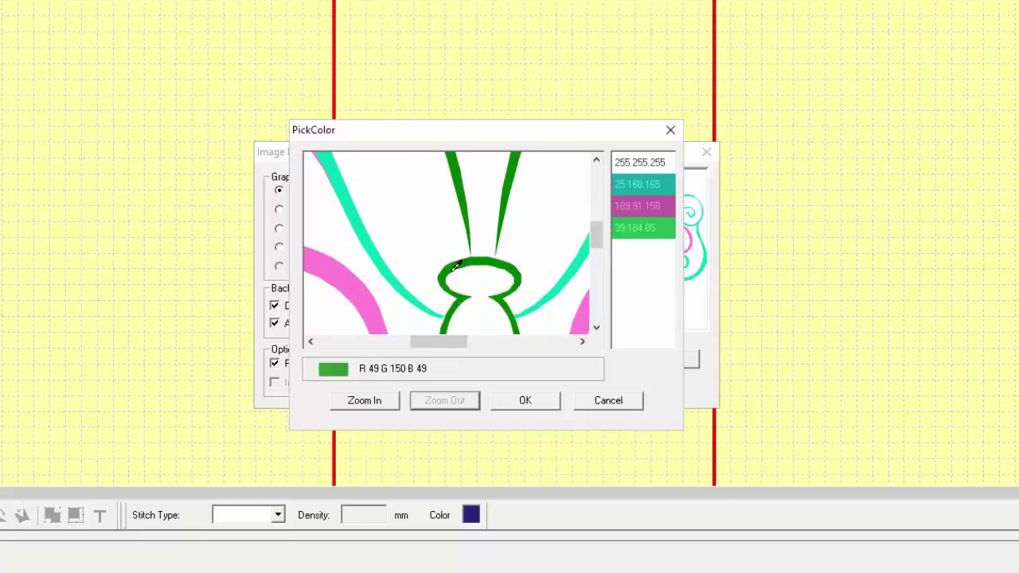
{"action": "left_click_drag", "start_coordinate": [598, 243], "coordinate": [597, 271]}
{"action": "left_click", "coordinate": [565, 285]}
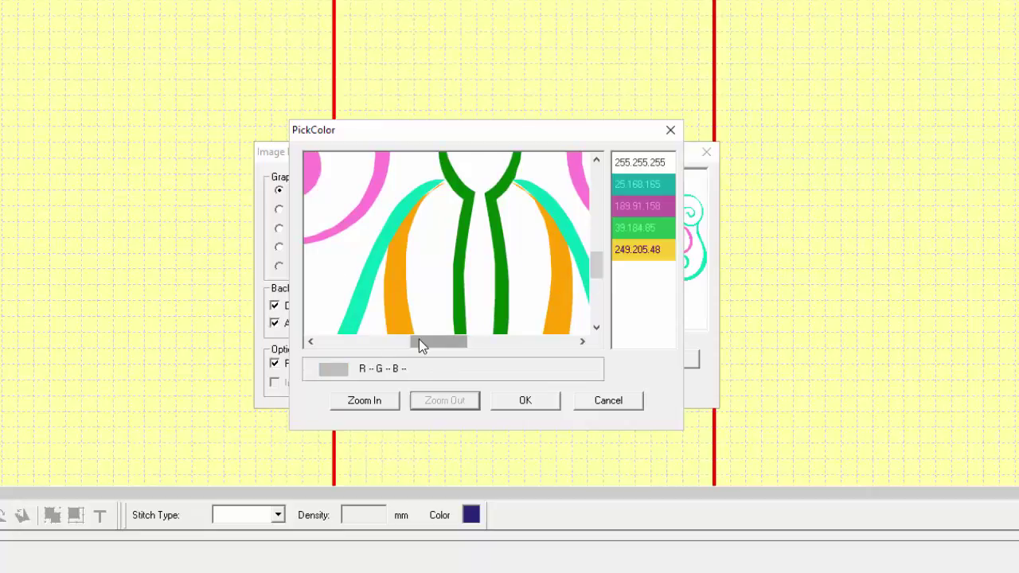
{"action": "left_click_drag", "start_coordinate": [419, 343], "coordinate": [510, 343]}
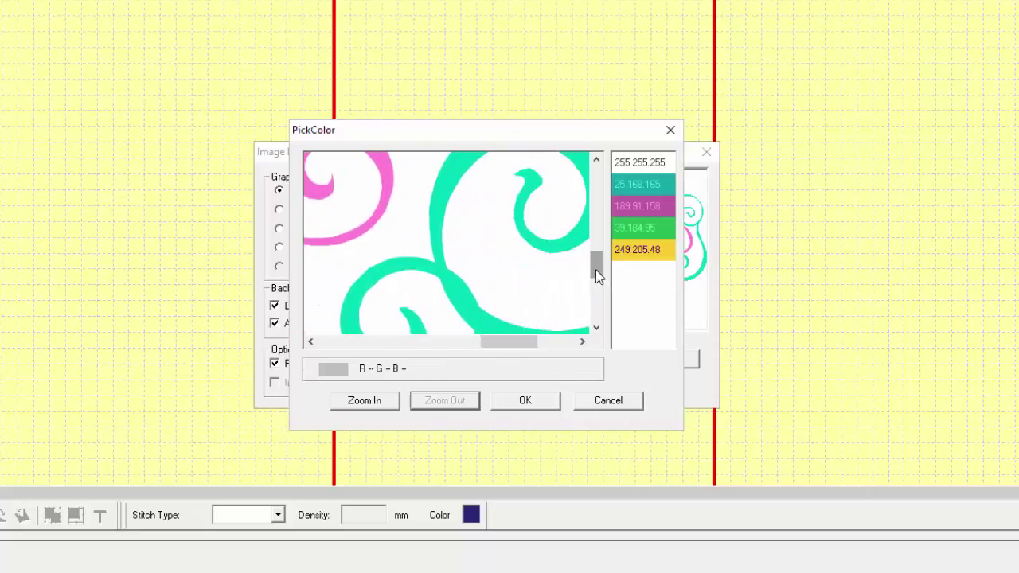
{"action": "left_click_drag", "start_coordinate": [595, 269], "coordinate": [594, 316]}
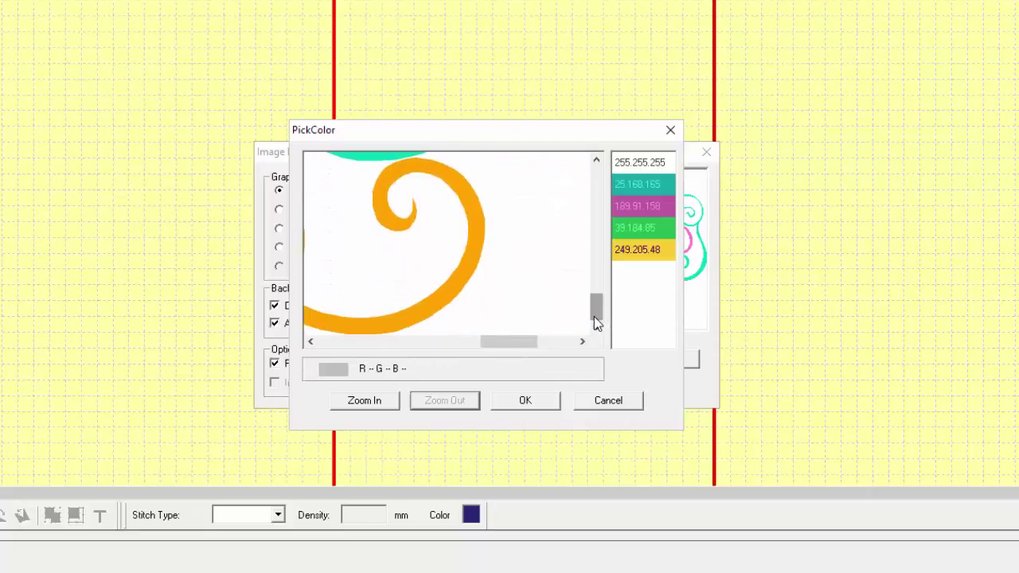
{"action": "left_click", "coordinate": [525, 401]}
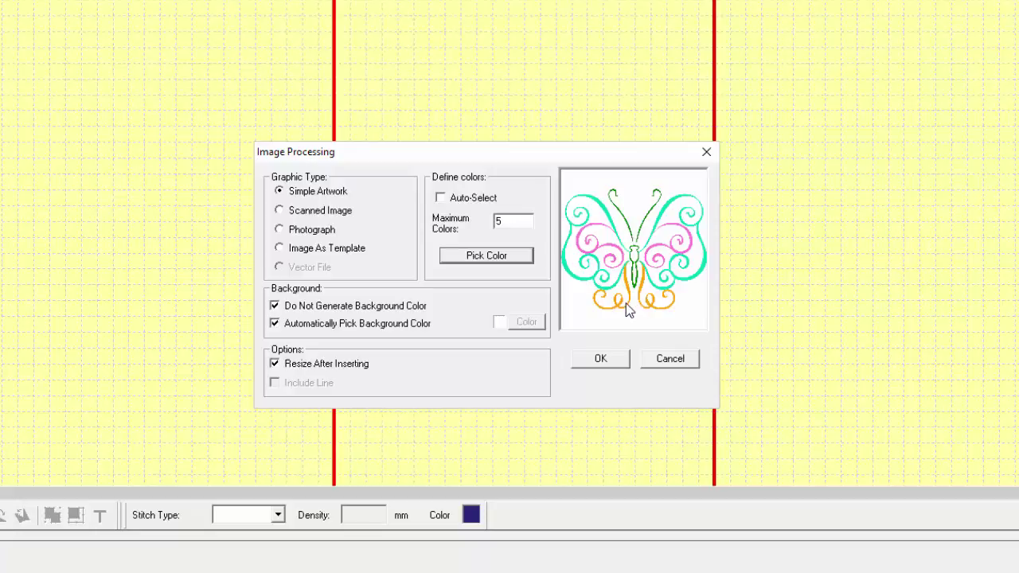
Insert the processed butterfly at the proposed size and generate its embroidery stitches
{"action": "left_click", "coordinate": [598, 360]}
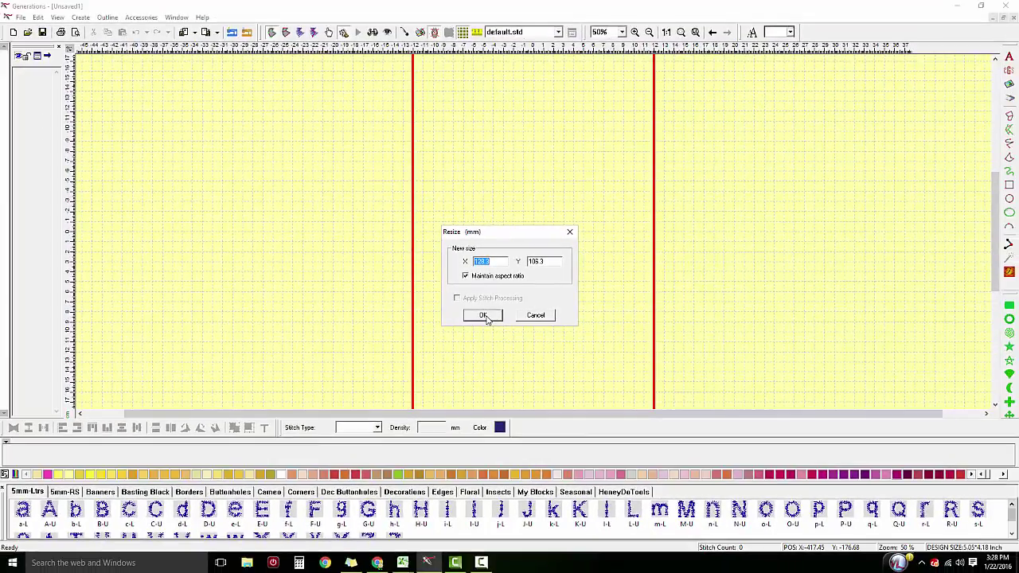
{"action": "left_click", "coordinate": [454, 339]}
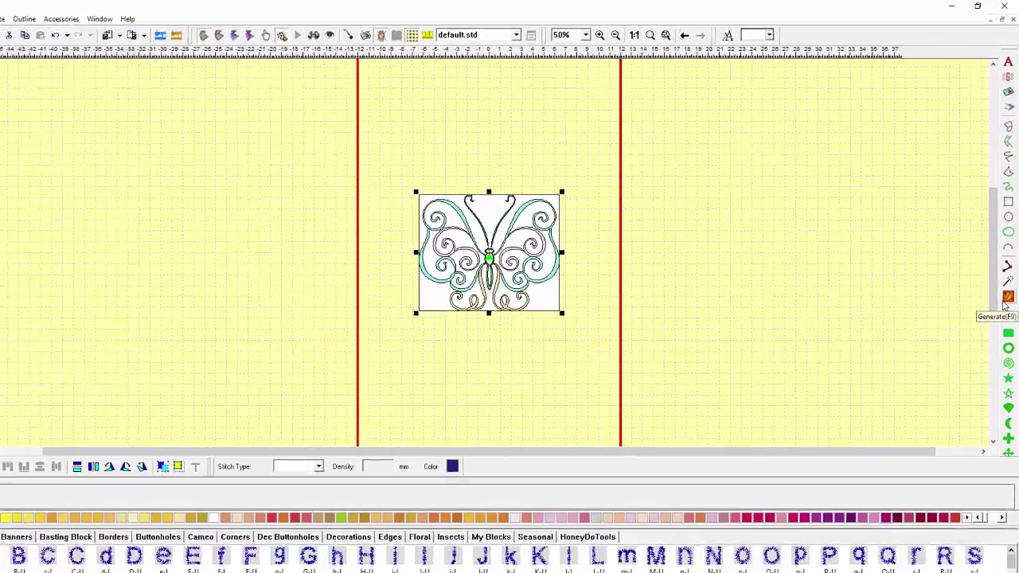
{"action": "left_click", "coordinate": [1007, 275]}
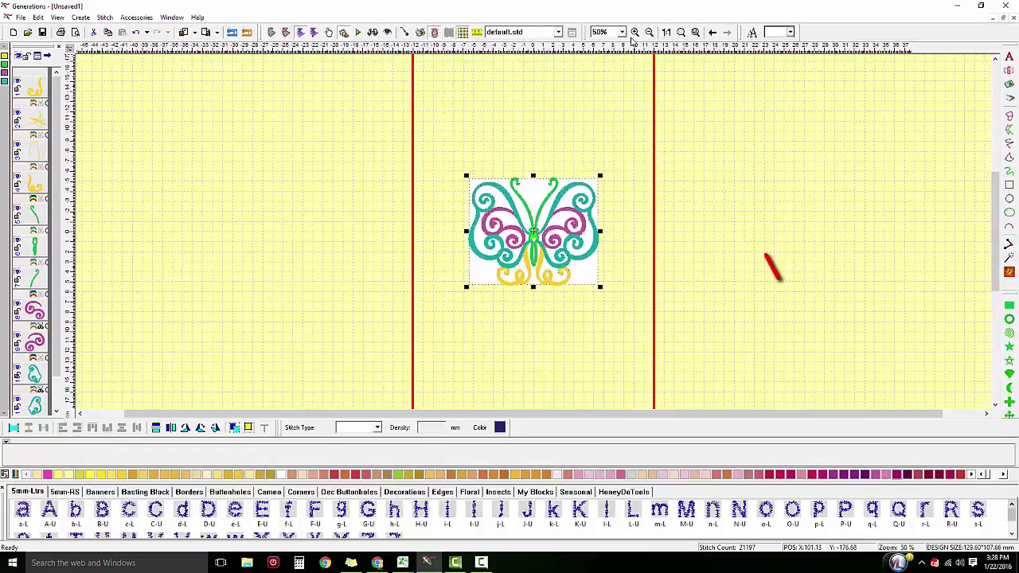
{"action": "left_click", "coordinate": [668, 32]}
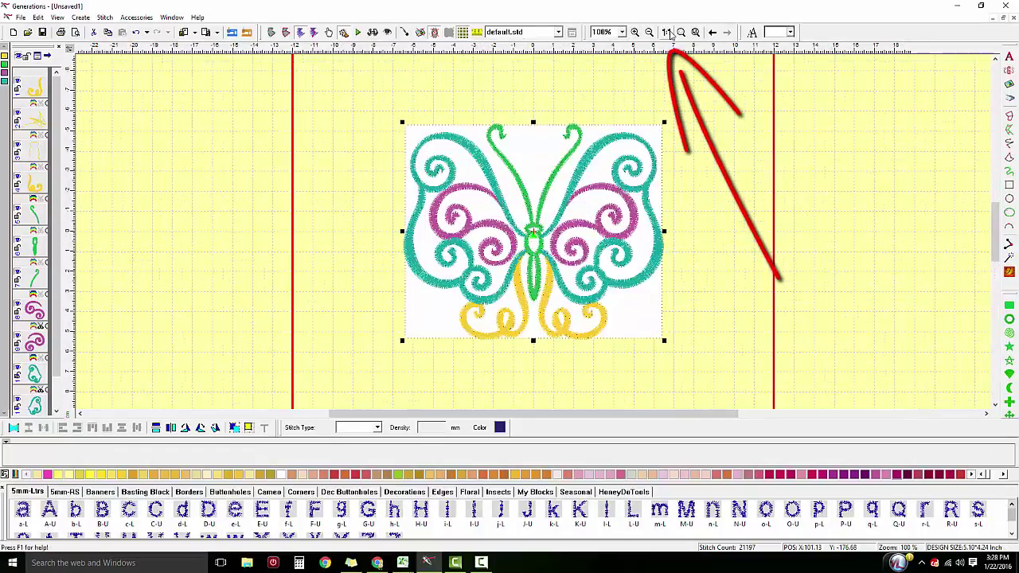